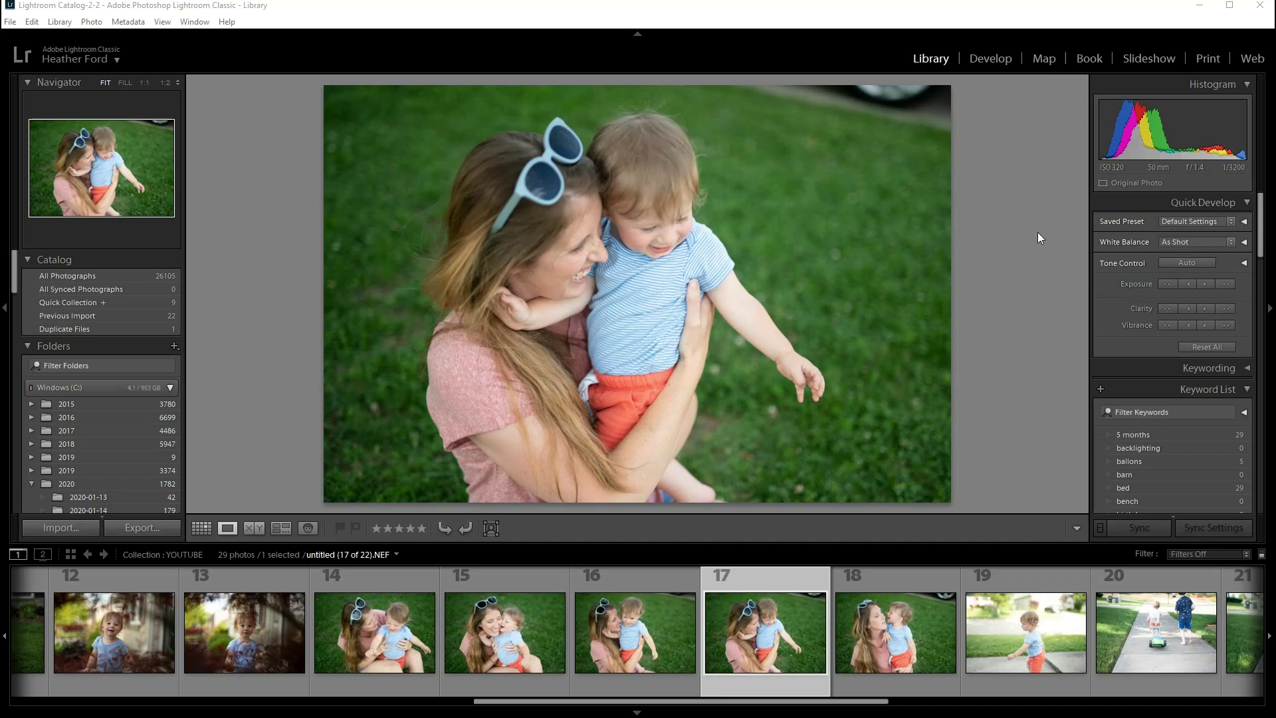
Collapse the Quick Develop, Keyword List and Metadata panels, then re-expand only Quick Develop
{"action": "left_click", "coordinate": [1247, 202]}
{"action": "left_click", "coordinate": [1248, 244]}
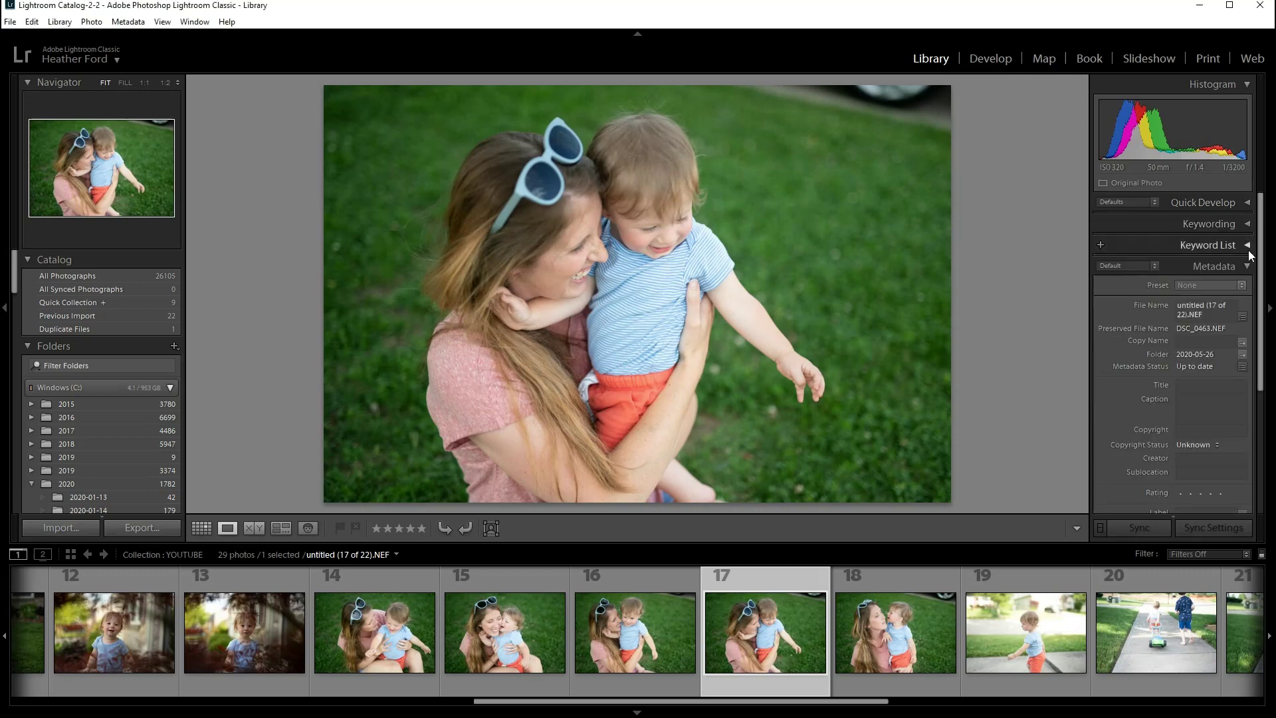
{"action": "left_click", "coordinate": [1248, 266]}
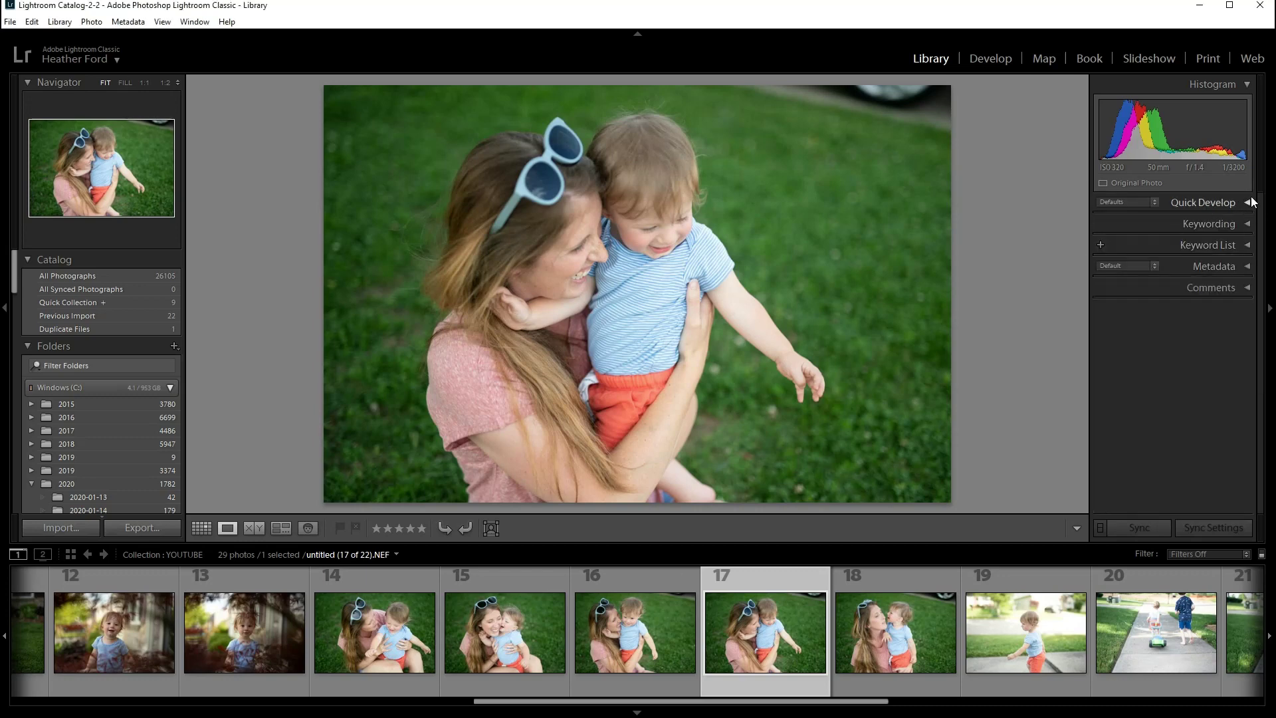
{"action": "left_click", "coordinate": [1248, 203]}
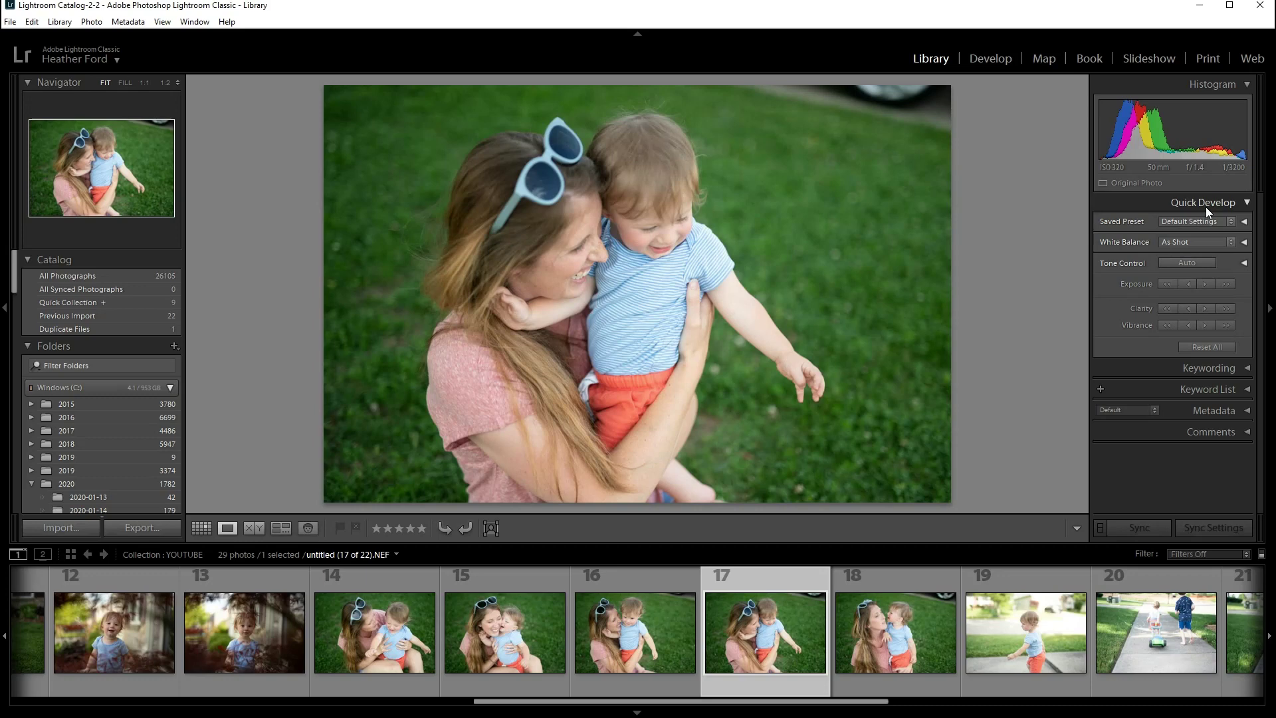
Expand the Saved Preset options, preview the TB Life in color > Dazzlin' preset, then undo it
{"action": "left_click", "coordinate": [1245, 222]}
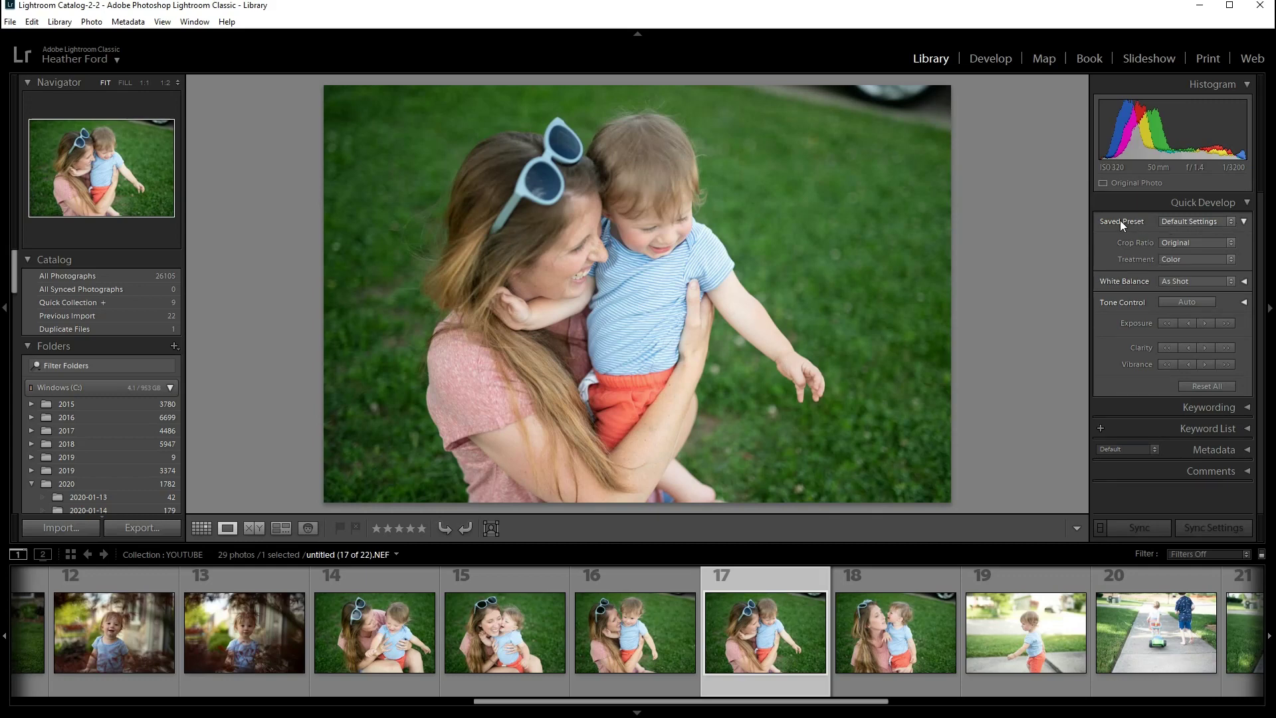
{"action": "left_click", "coordinate": [1231, 221]}
{"action": "mouse_move", "coordinate": [1178, 265]}
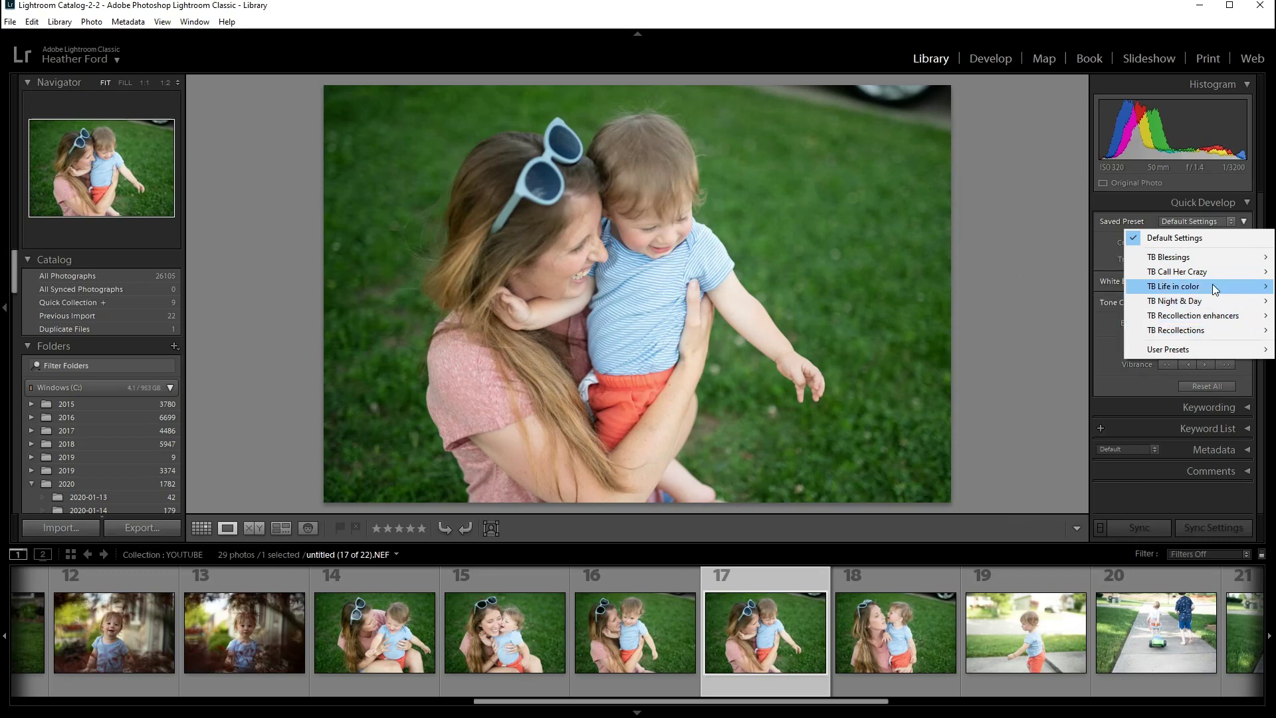
{"action": "mouse_move", "coordinate": [1214, 273]}
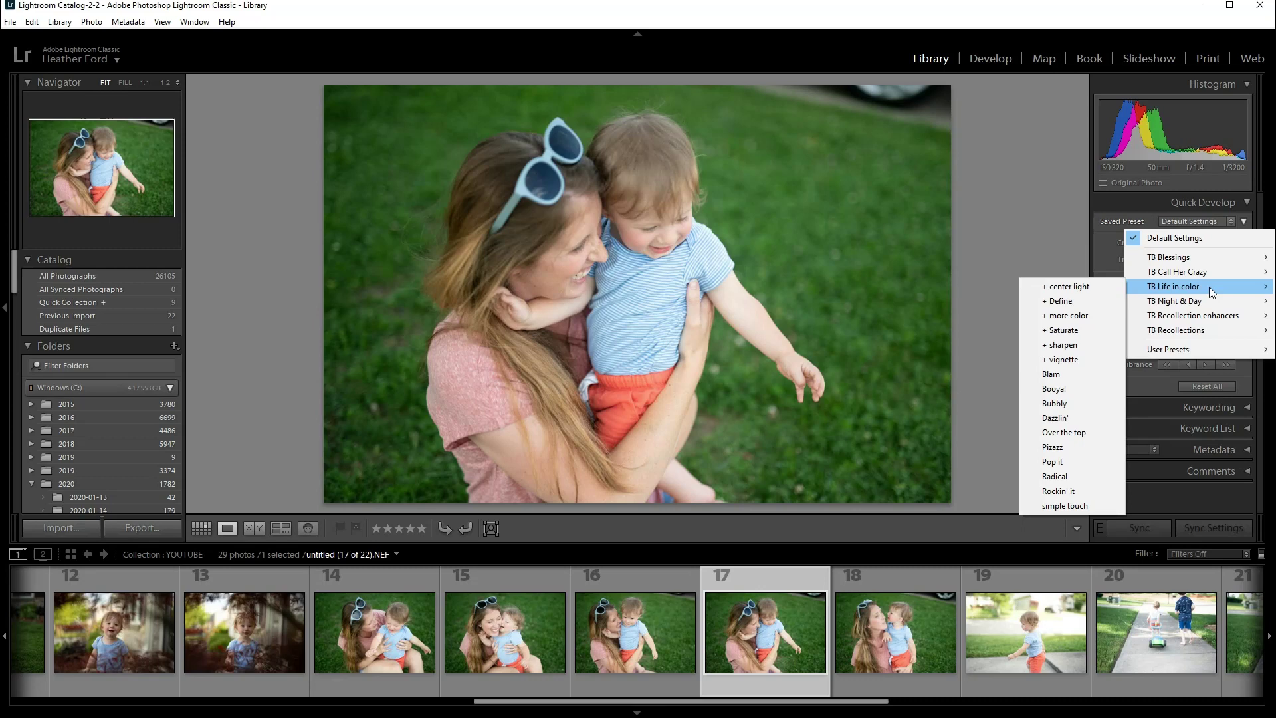
{"action": "left_click", "coordinate": [1049, 419]}
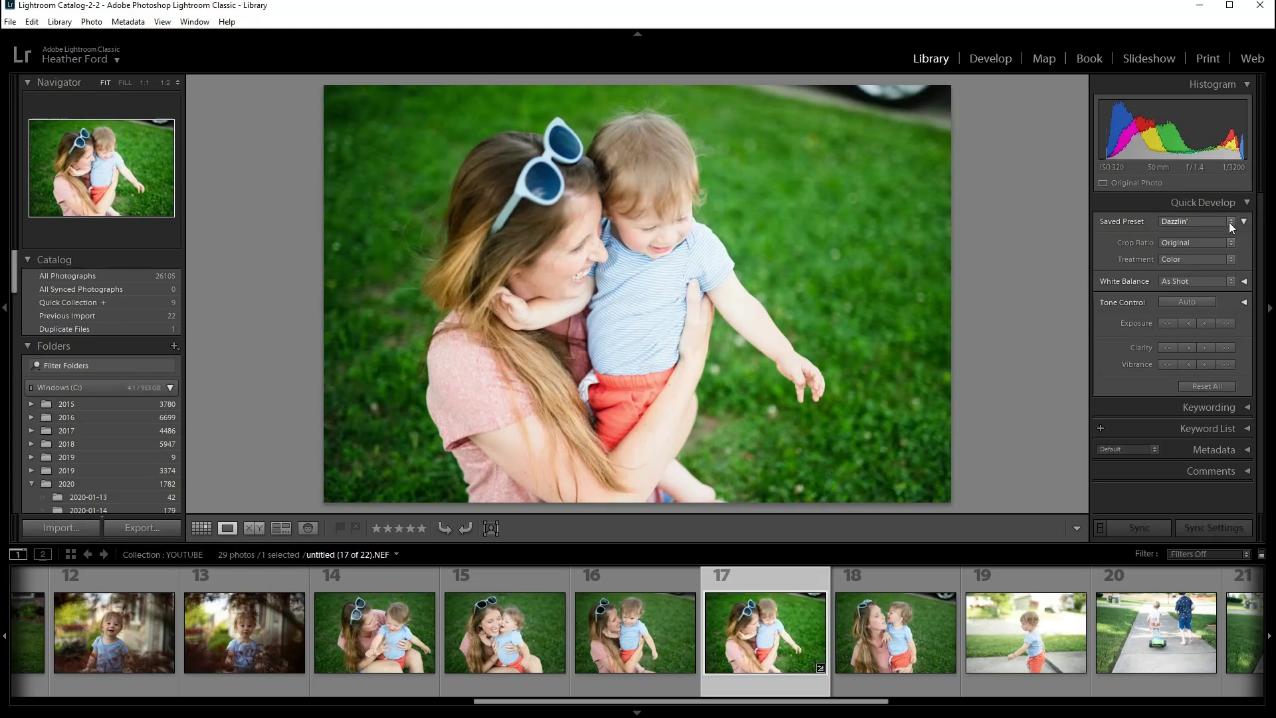
{"action": "key", "text": "ctrl+z"}
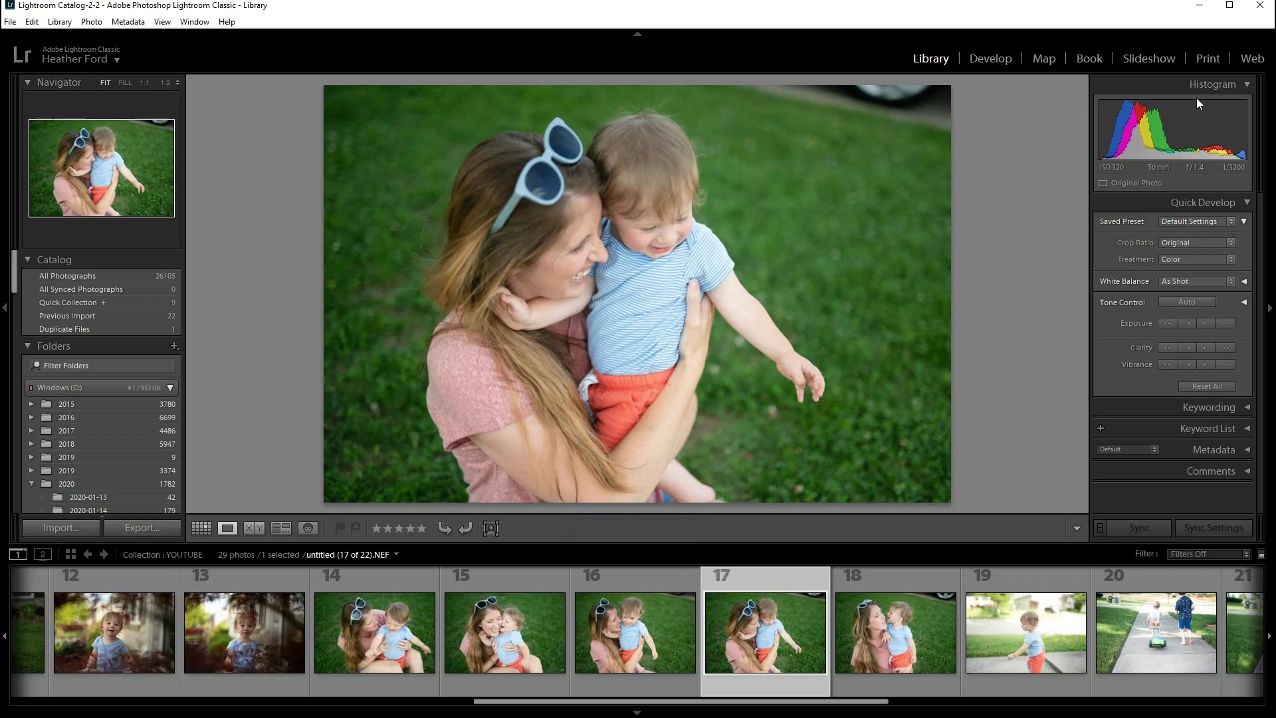
Apply the TB Life in color > + Define preset, keeping Crop Ratio at Original
{"action": "left_click", "coordinate": [1233, 221]}
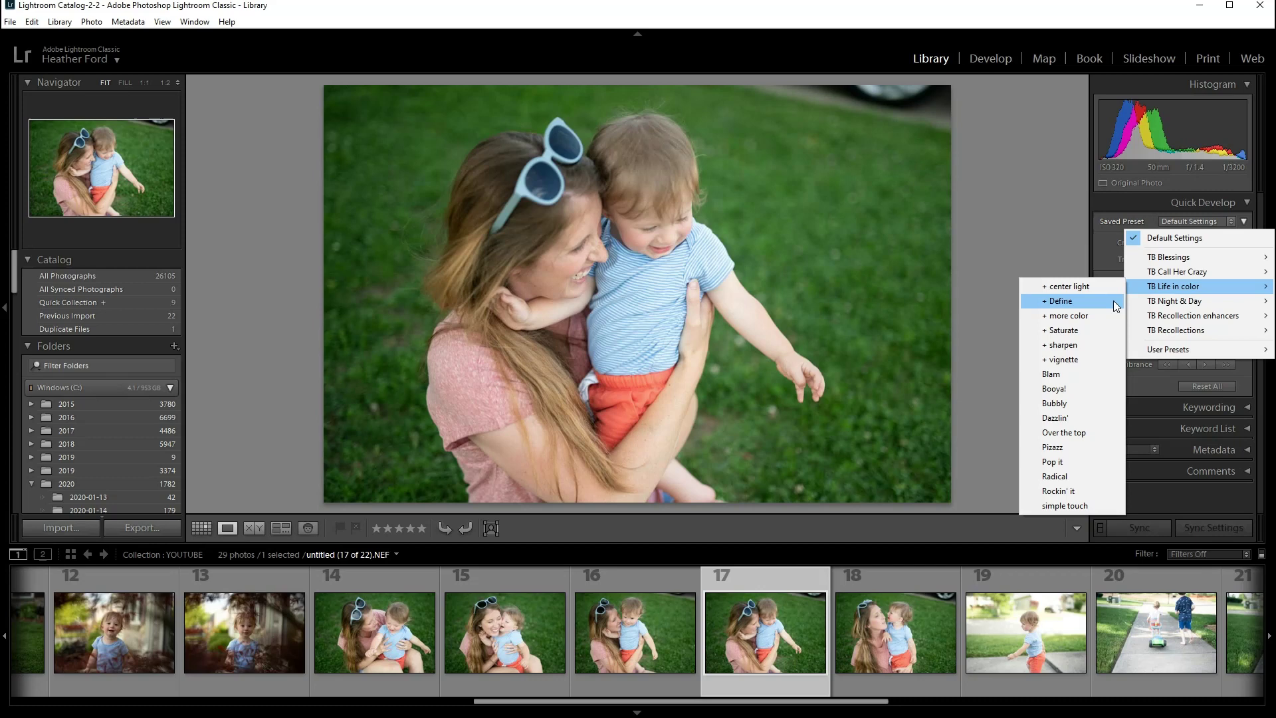
{"action": "left_click", "coordinate": [1071, 304]}
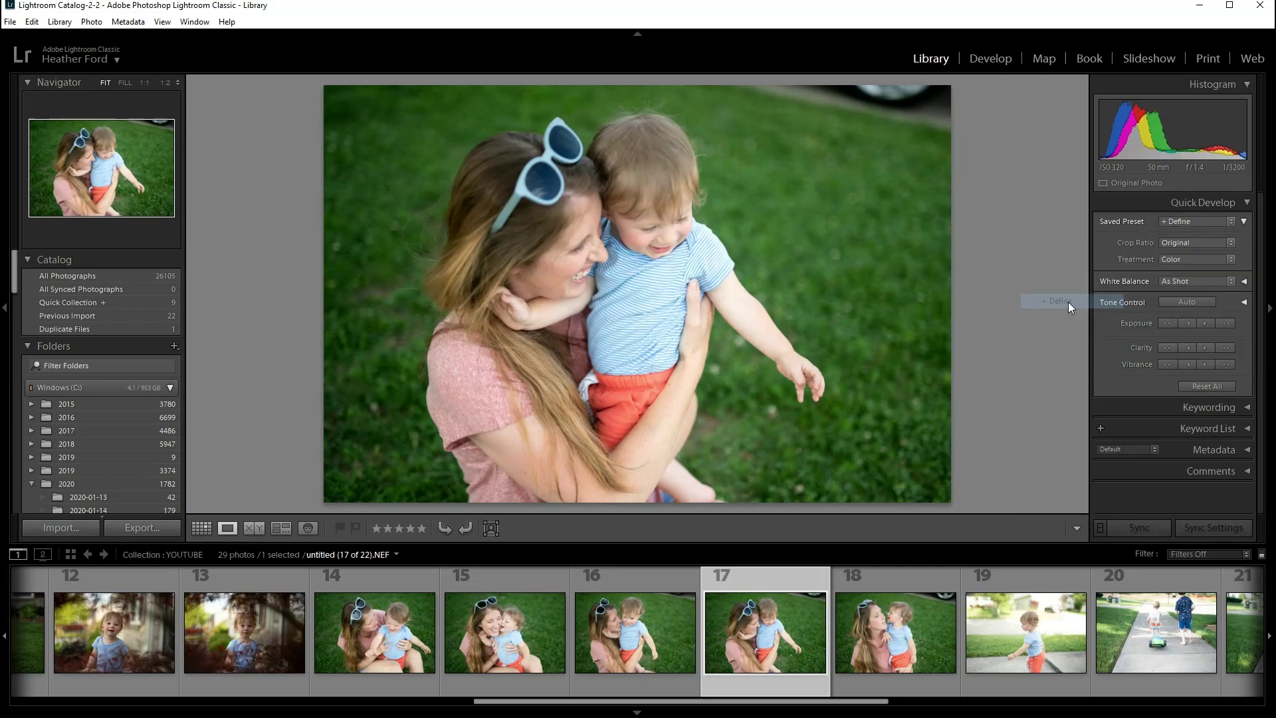
{"action": "left_click", "coordinate": [1216, 249]}
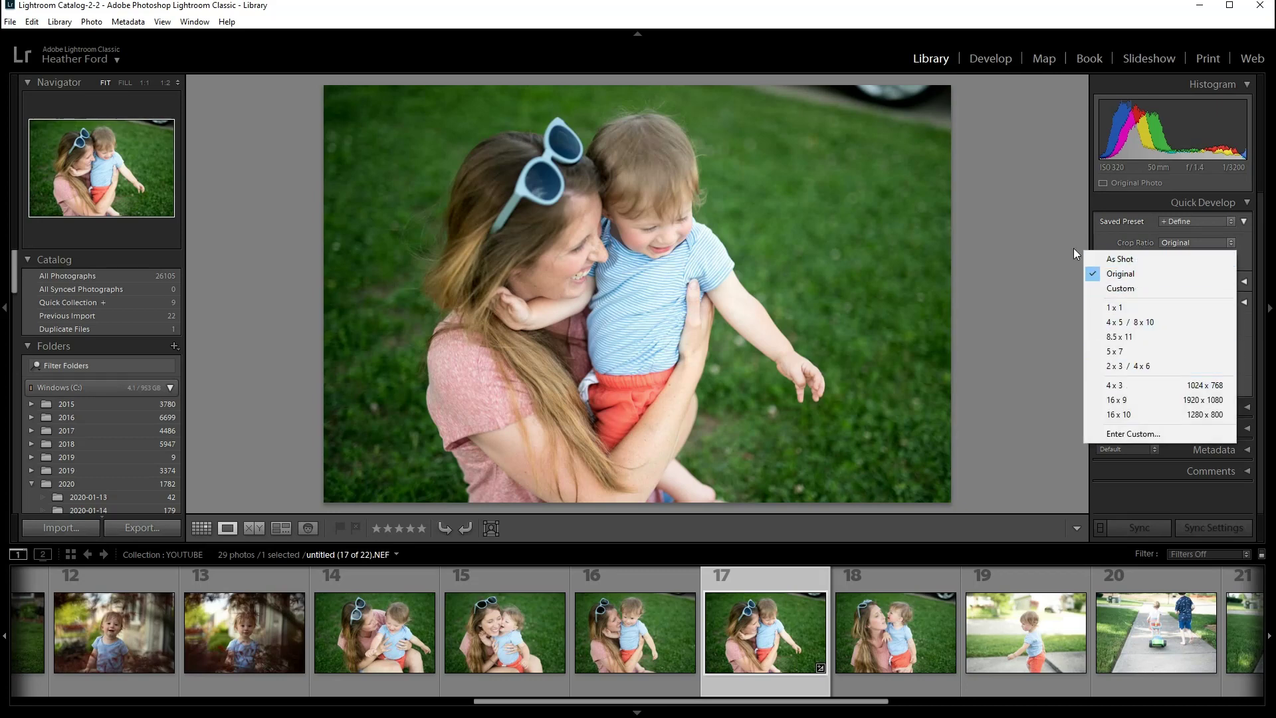
{"action": "left_click", "coordinate": [1216, 250]}
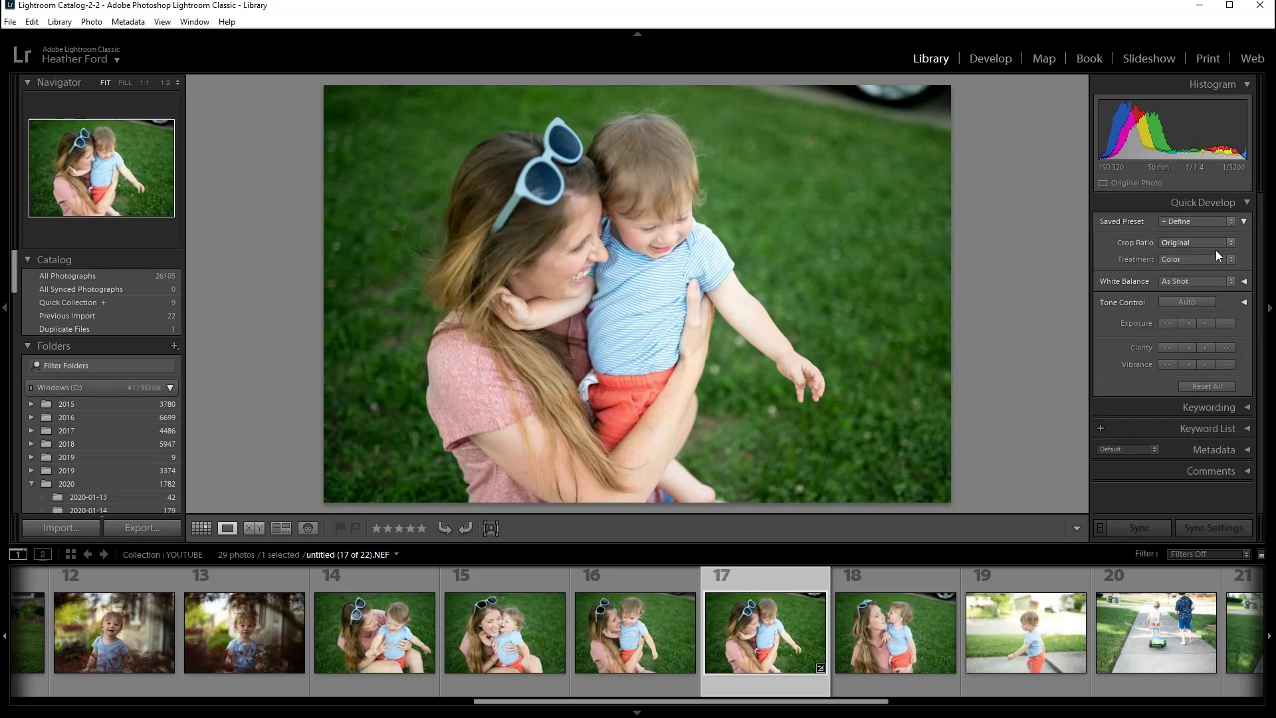
Try the Black & White treatment, then undo it to keep the photo in colour
{"action": "left_click", "coordinate": [1212, 257]}
{"action": "left_click", "coordinate": [1216, 288]}
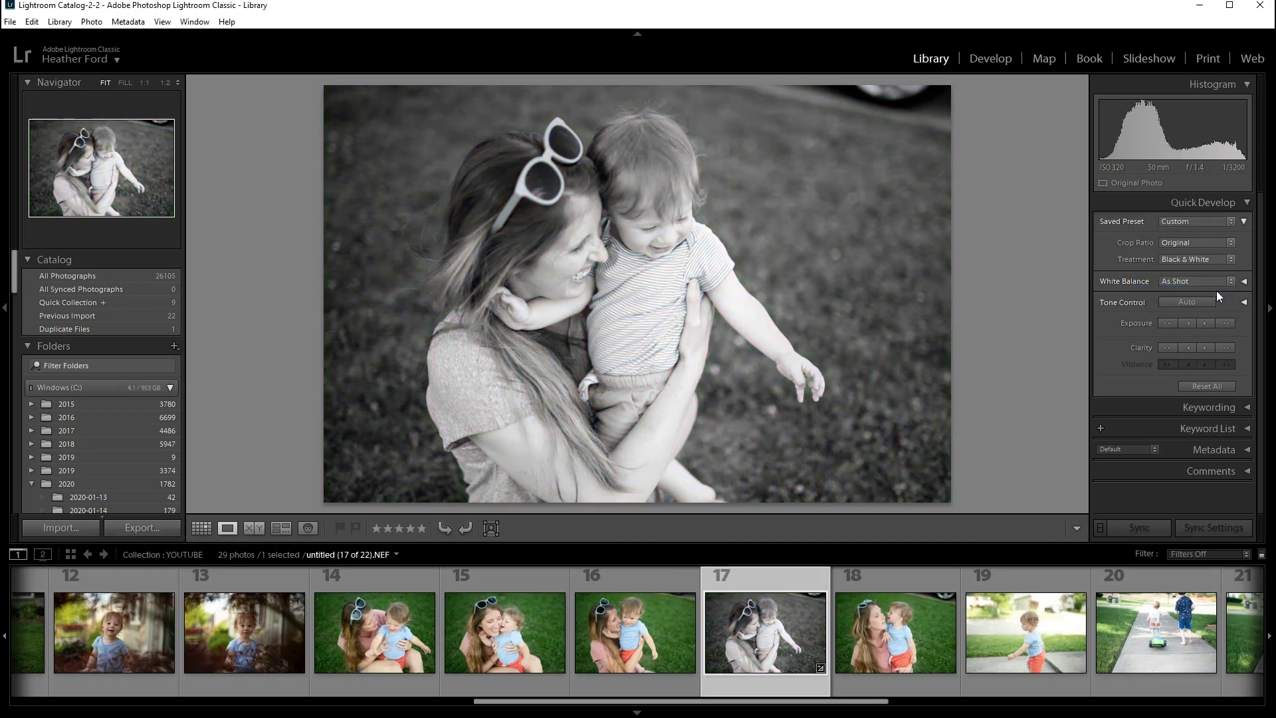
{"action": "key", "text": "ctrl+z"}
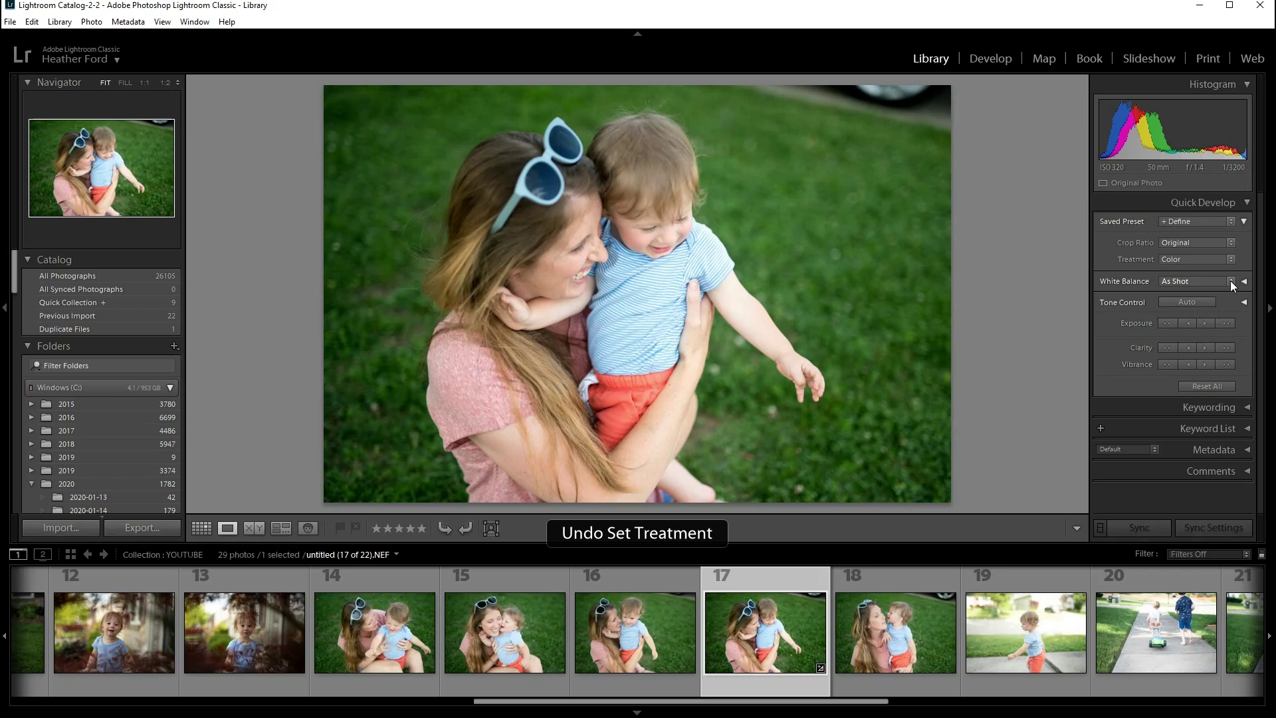
{"action": "left_click", "coordinate": [1230, 280]}
Expand the White Balance controls, leaving the white balance choice unchanged
{"action": "left_click", "coordinate": [1245, 281]}
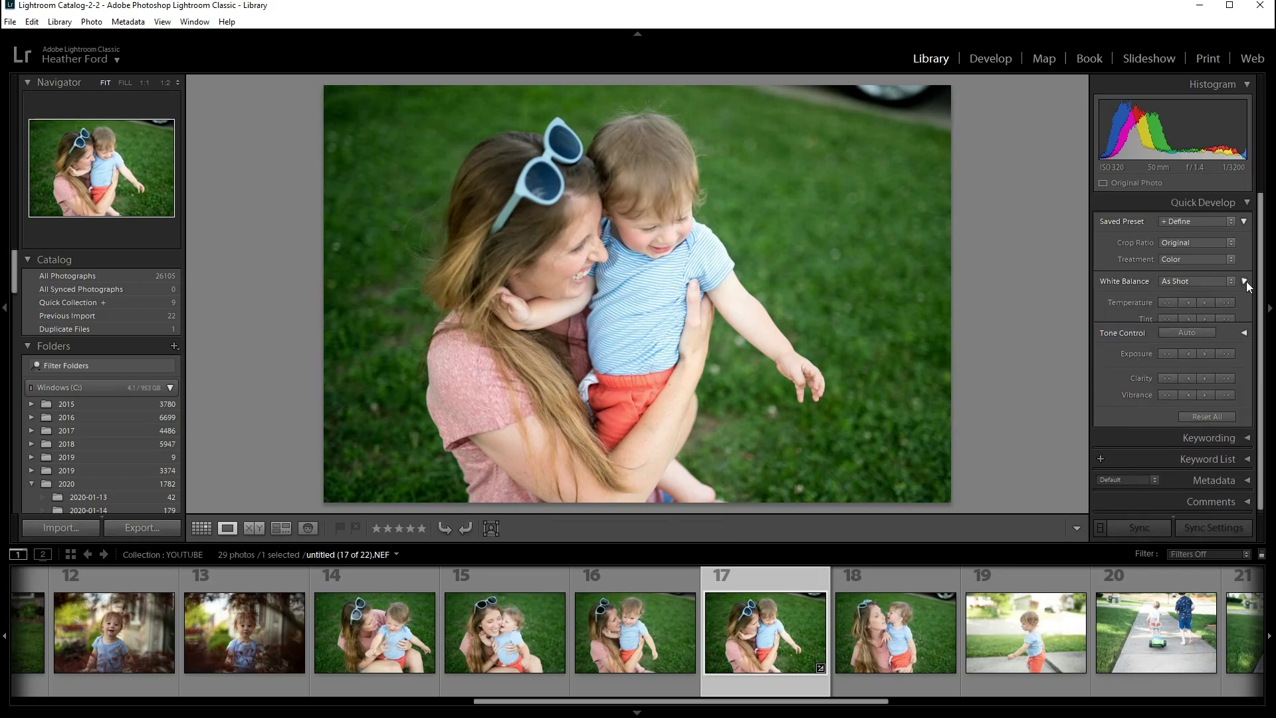
{"action": "left_click", "coordinate": [1227, 281]}
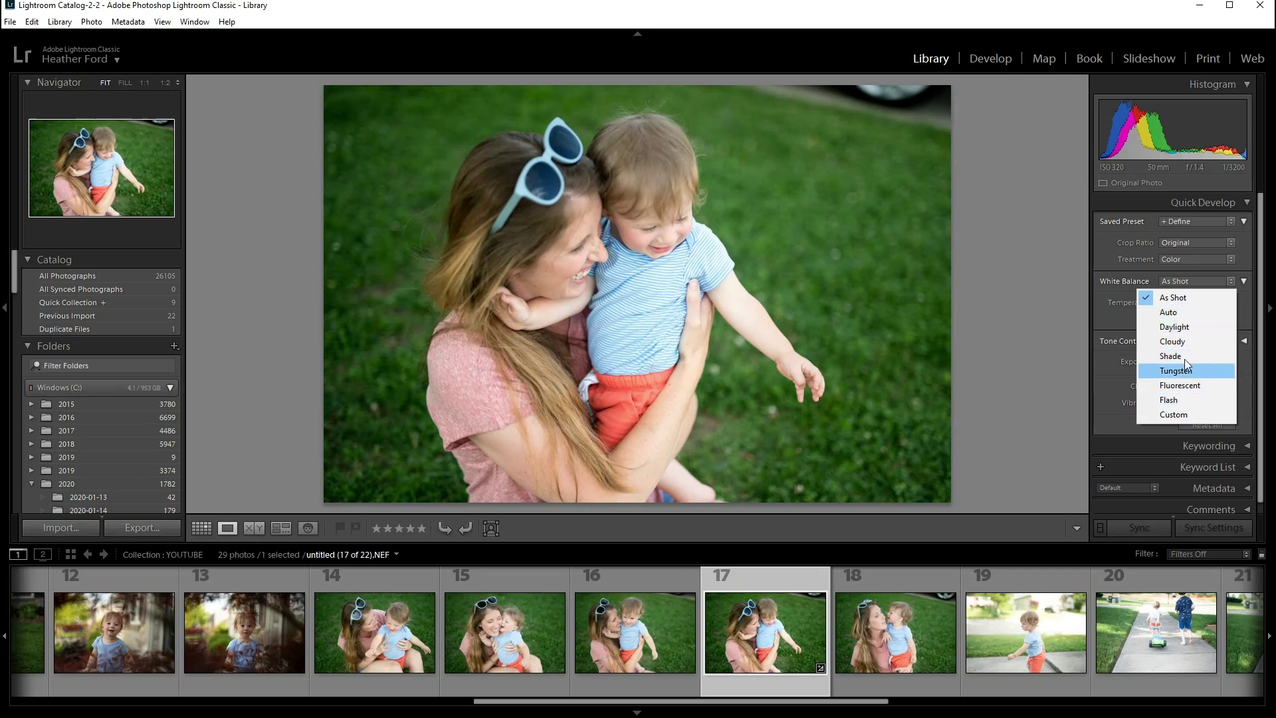
{"action": "left_click", "coordinate": [1247, 290]}
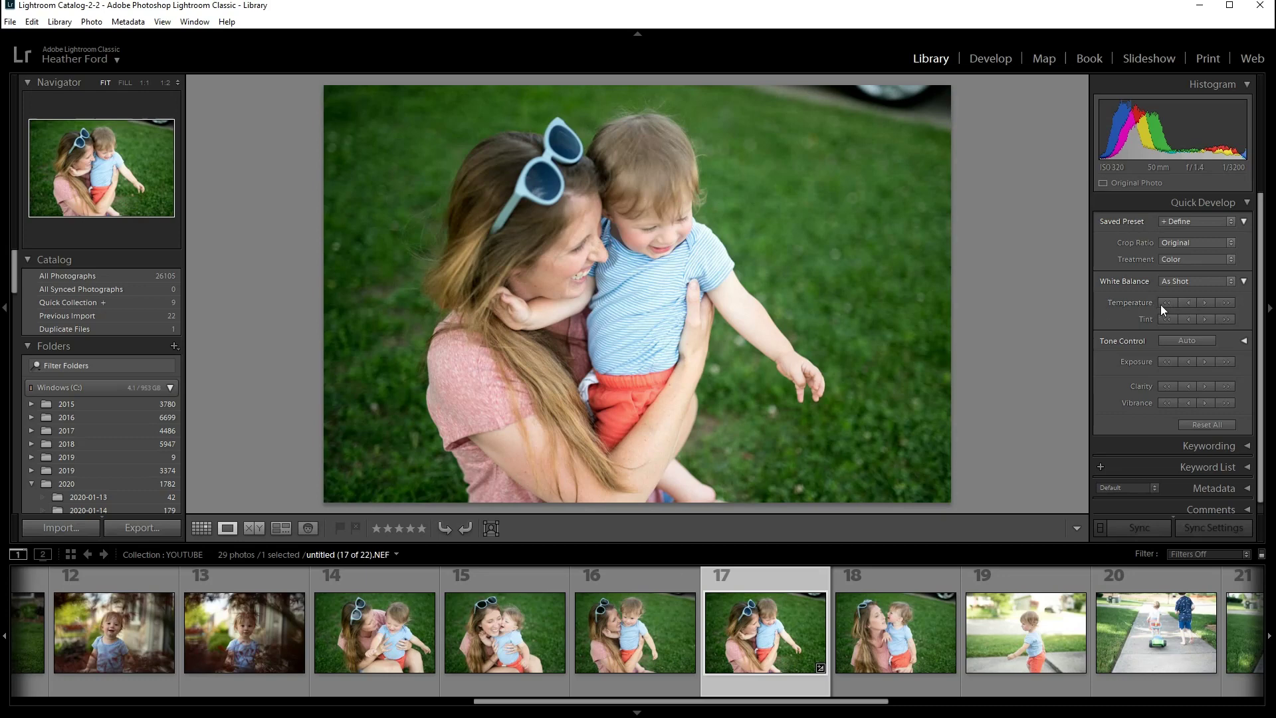
Warm the Temperature with small nudges and adjust Tint slightly, making white balance Custom
{"action": "left_click", "coordinate": [1207, 303]}
{"action": "left_click", "coordinate": [1190, 303]}
{"action": "left_click", "coordinate": [1204, 303]}
{"action": "left_click", "coordinate": [1190, 319]}
{"action": "left_click", "coordinate": [1205, 320]}
Lower Exposure twice, raise it back once, and boost Vibrance slightly
{"action": "left_click", "coordinate": [1188, 364]}
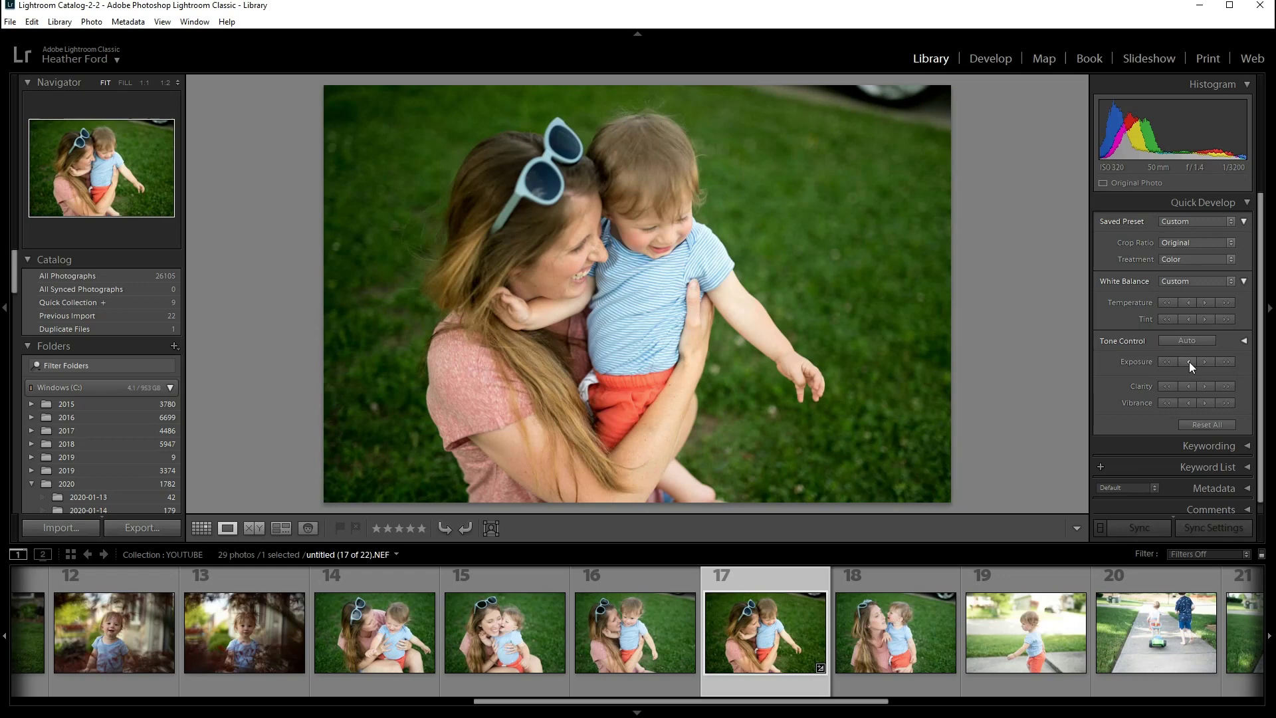
{"action": "left_click", "coordinate": [1190, 362]}
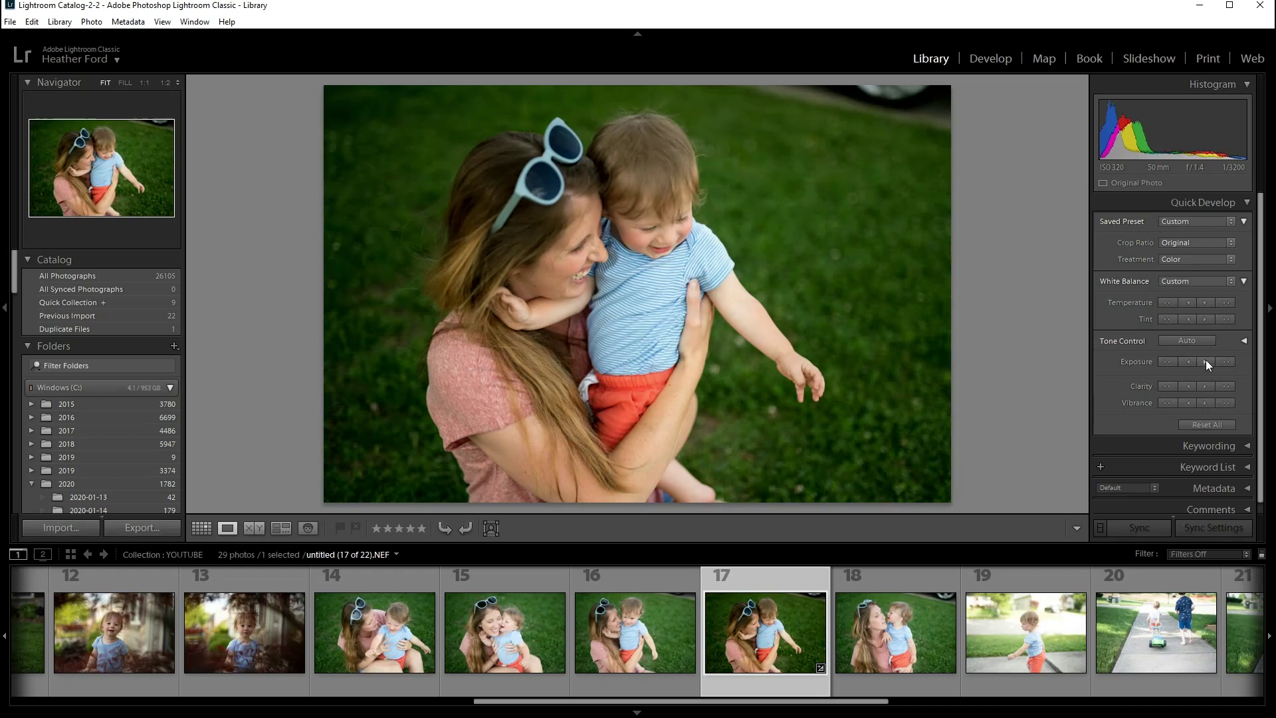
{"action": "left_click", "coordinate": [1205, 362]}
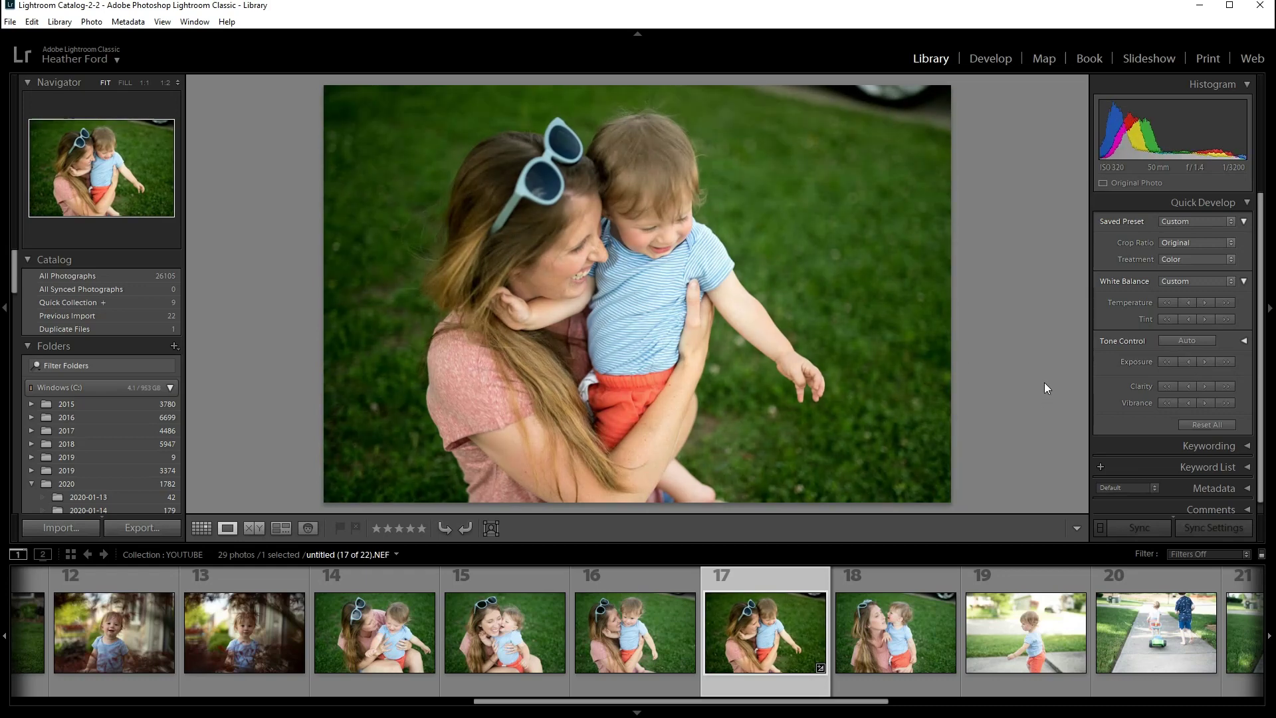
{"action": "left_click", "coordinate": [1207, 405]}
Reset all Quick Develop edits, then undo the reset to restore the Custom edits
{"action": "left_click", "coordinate": [1218, 424]}
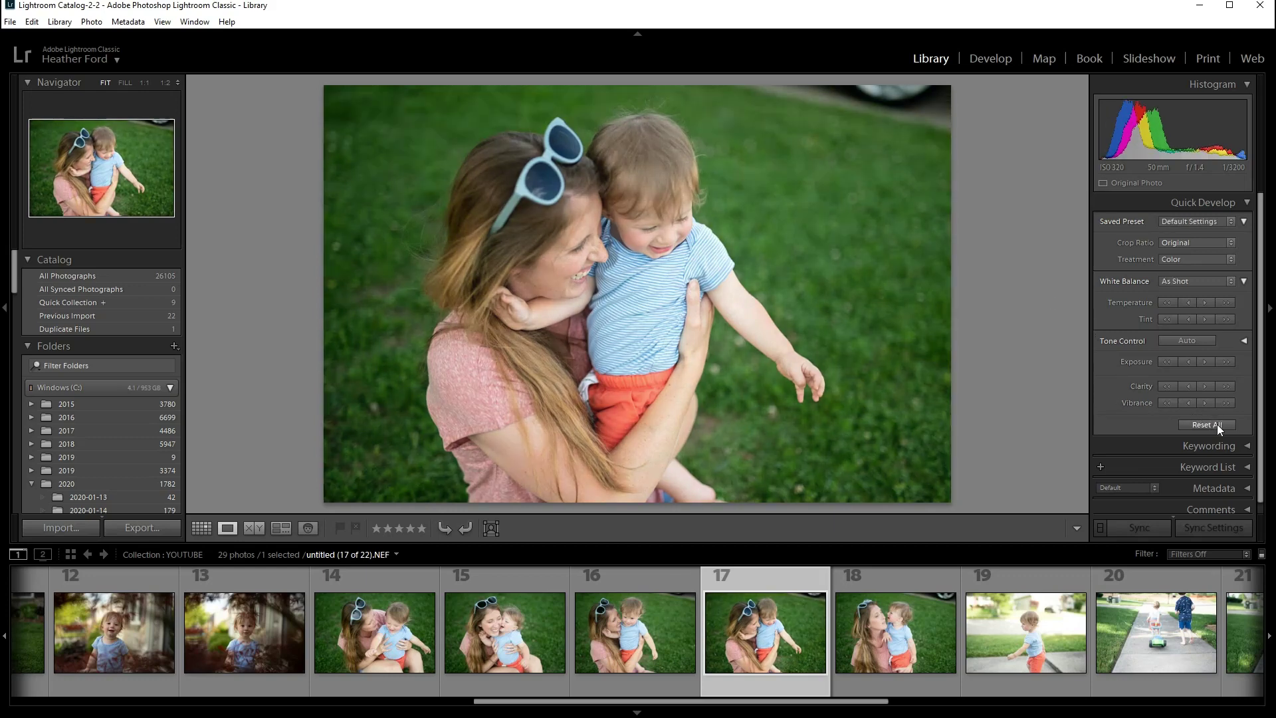
{"action": "key", "text": "ctrl+z"}
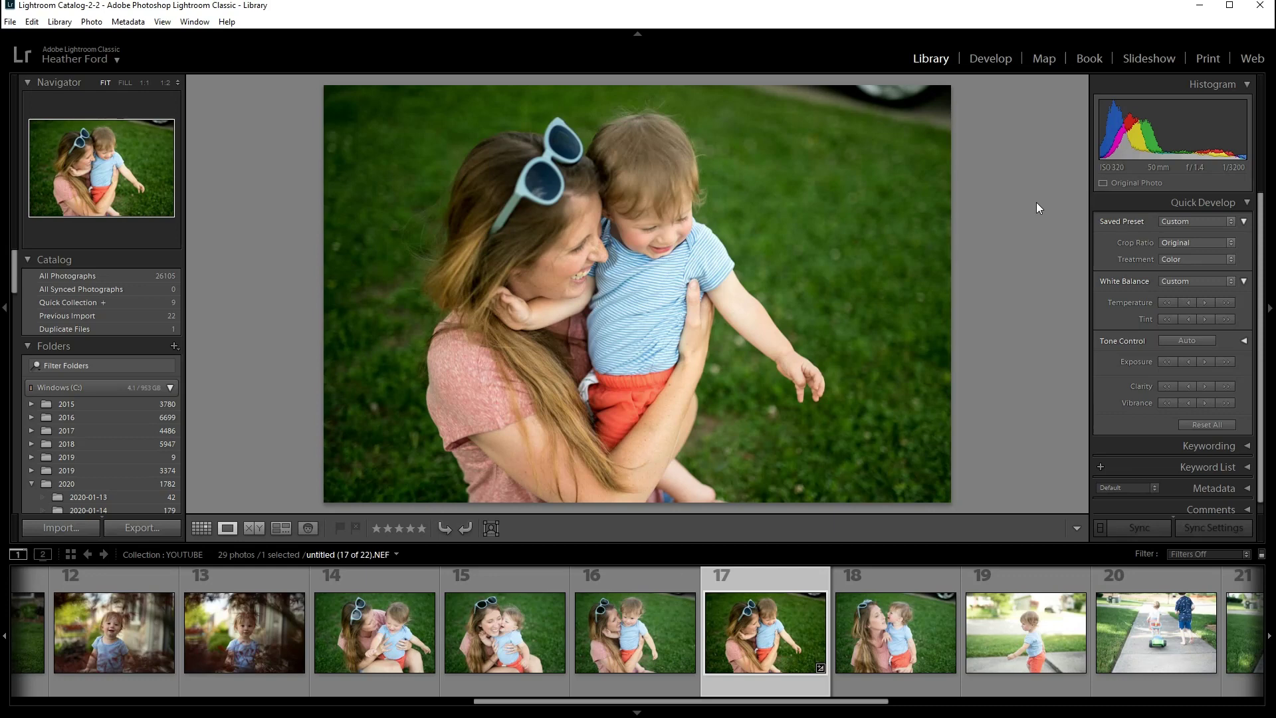
Collapse and re-expand the Quick Develop panel showing the Custom settings
{"action": "left_click", "coordinate": [1248, 203]}
{"action": "left_click", "coordinate": [1248, 202]}
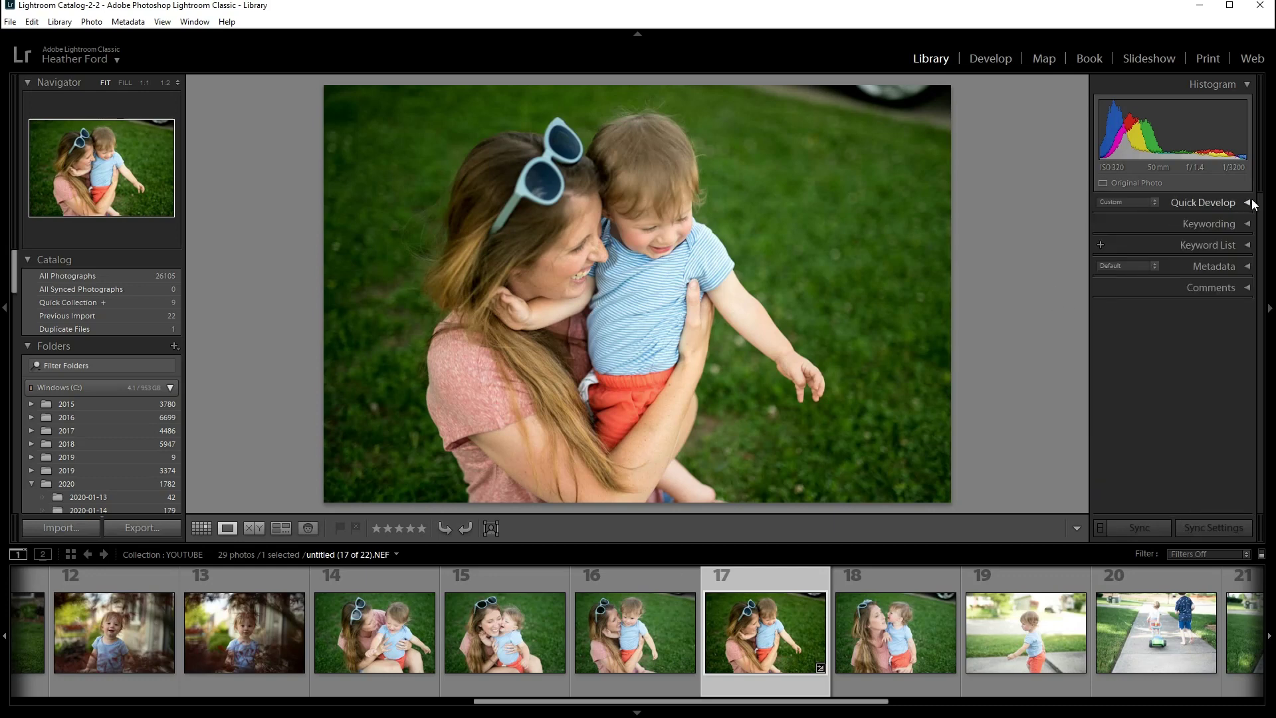